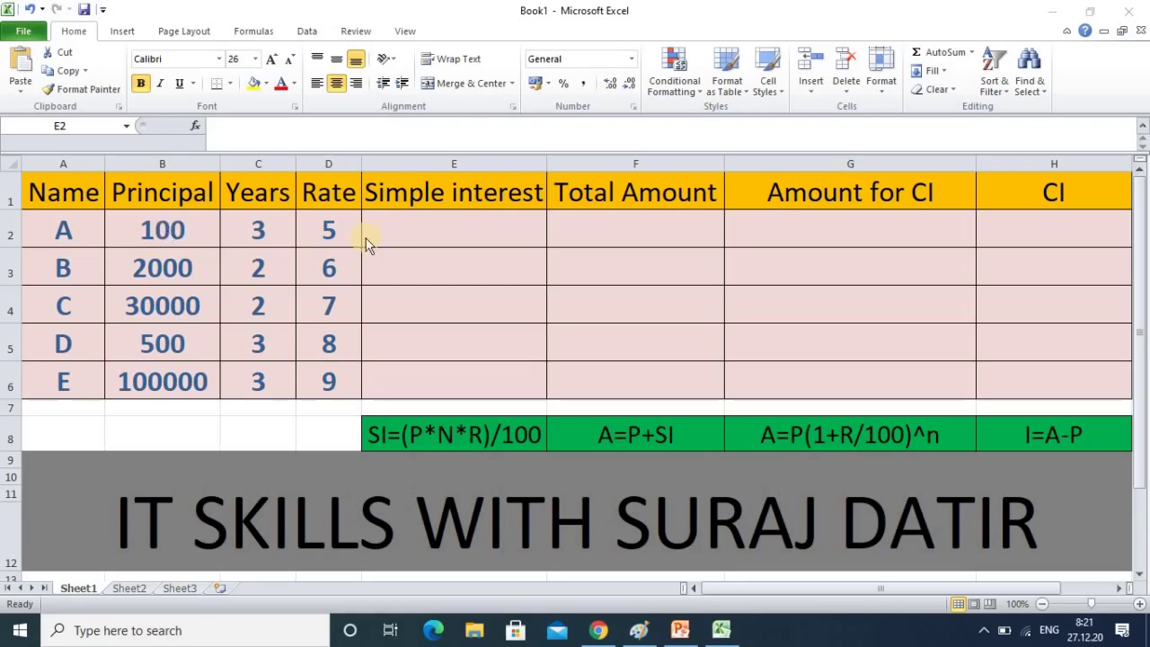
Enter =B2*C2*D2/100 in E2 and fill it down to E6, giving 15, 240, 4200, 120, 27000
left_click(406, 237)
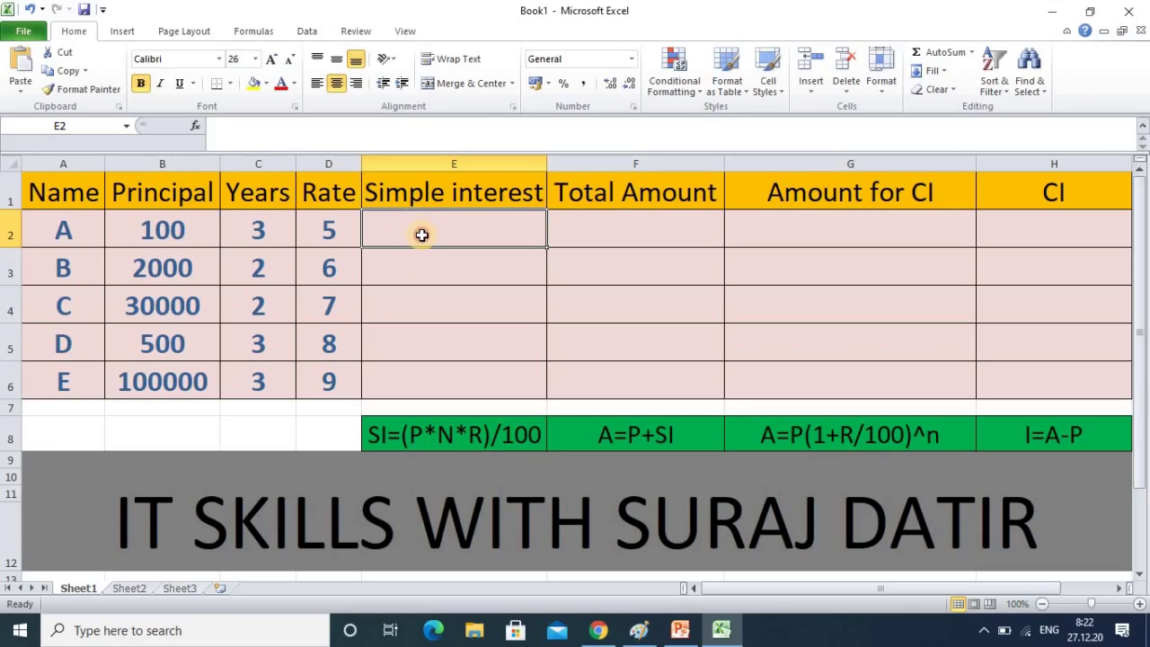
type("=")
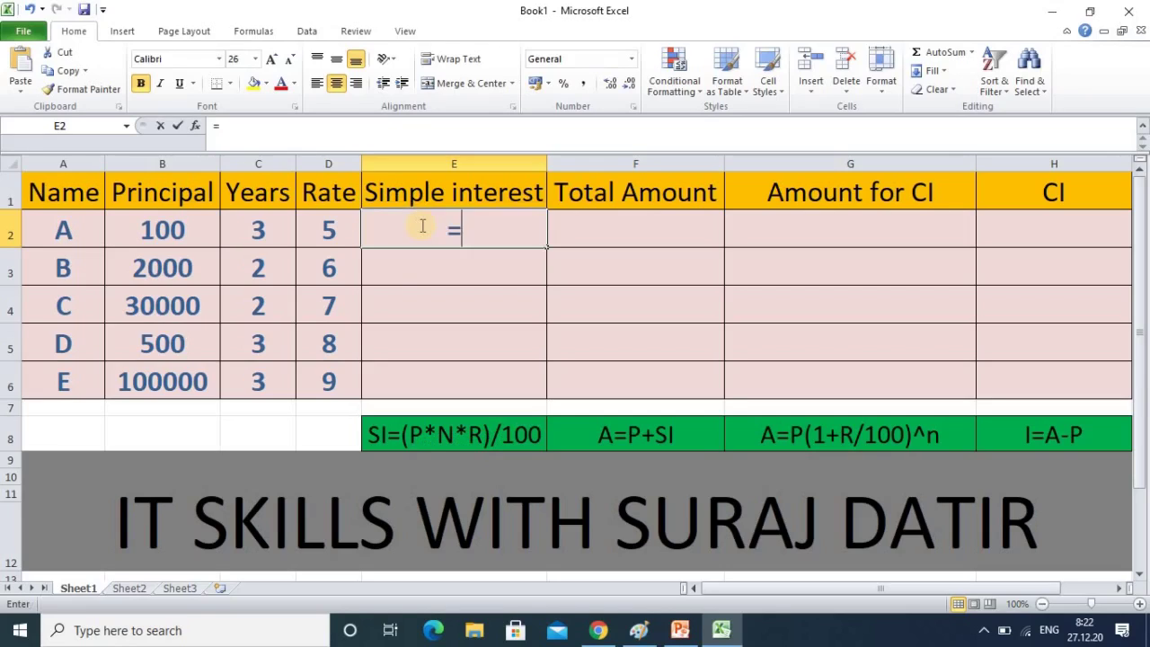
left_click(181, 230)
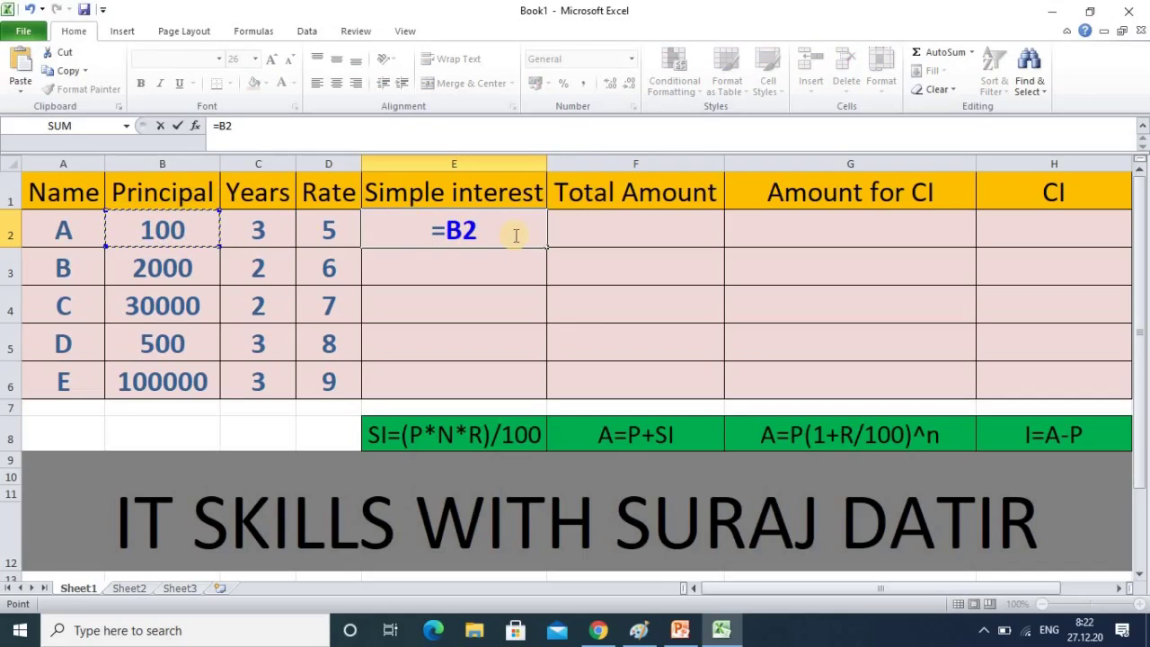
type("*")
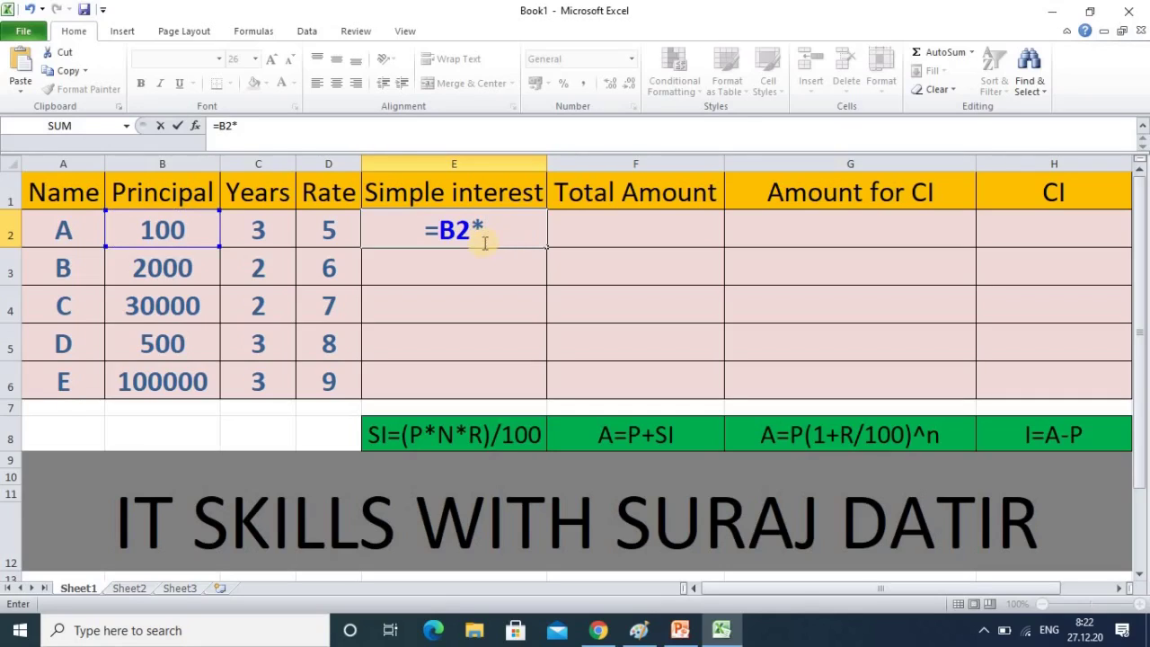
left_click(250, 229)
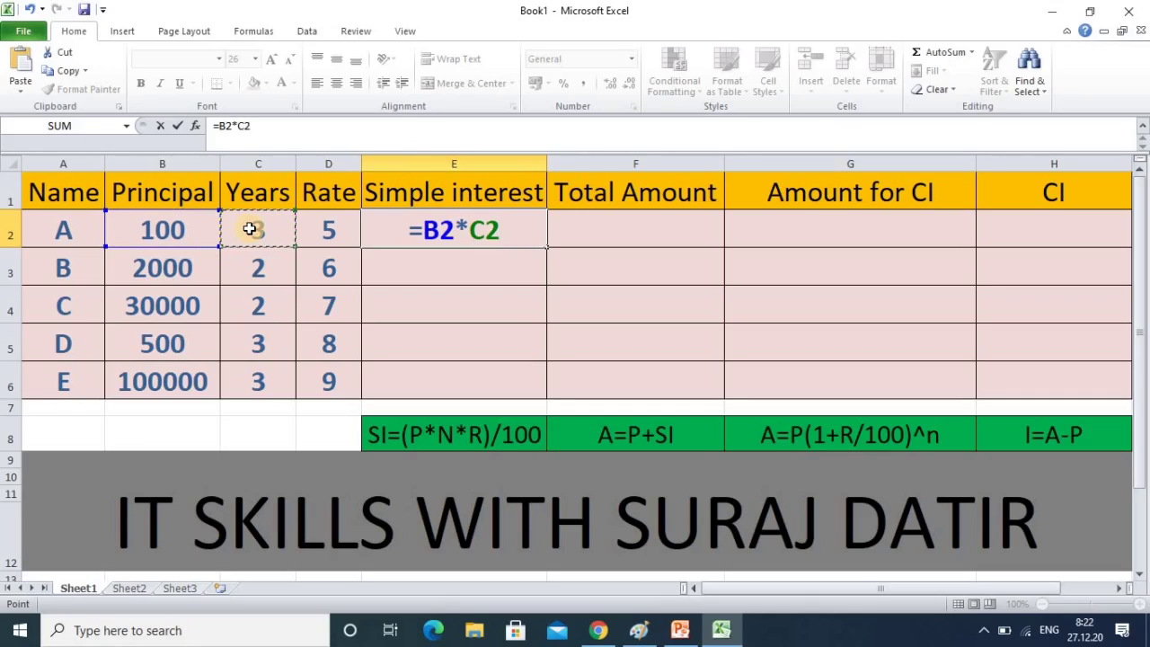
type("*")
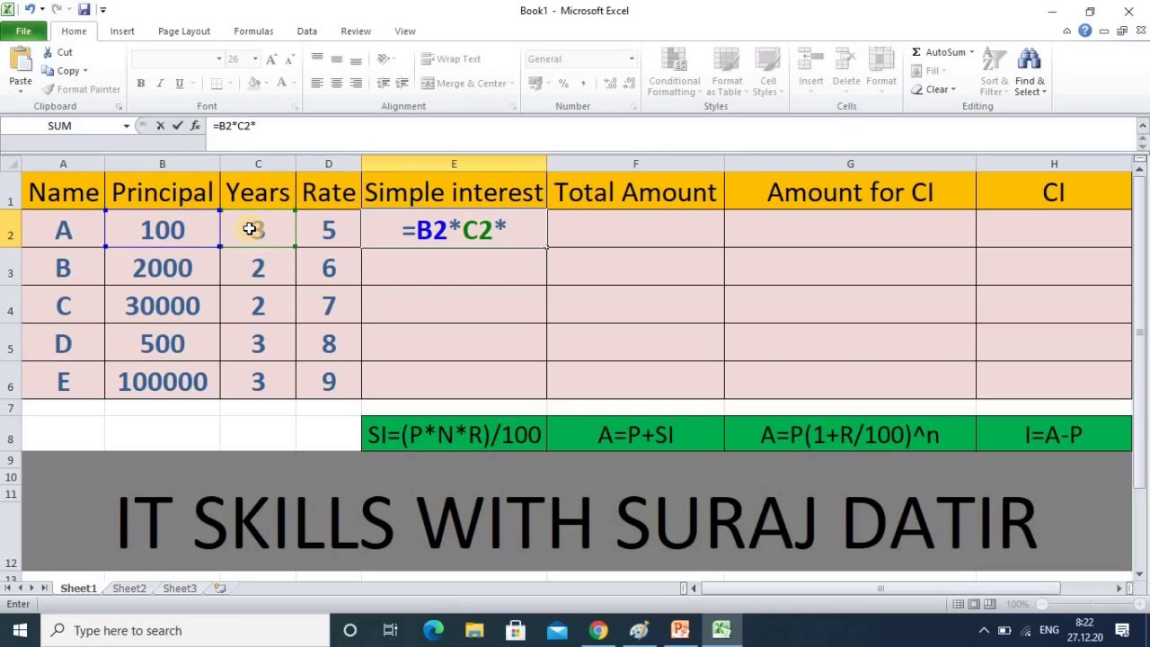
left_click(334, 229)
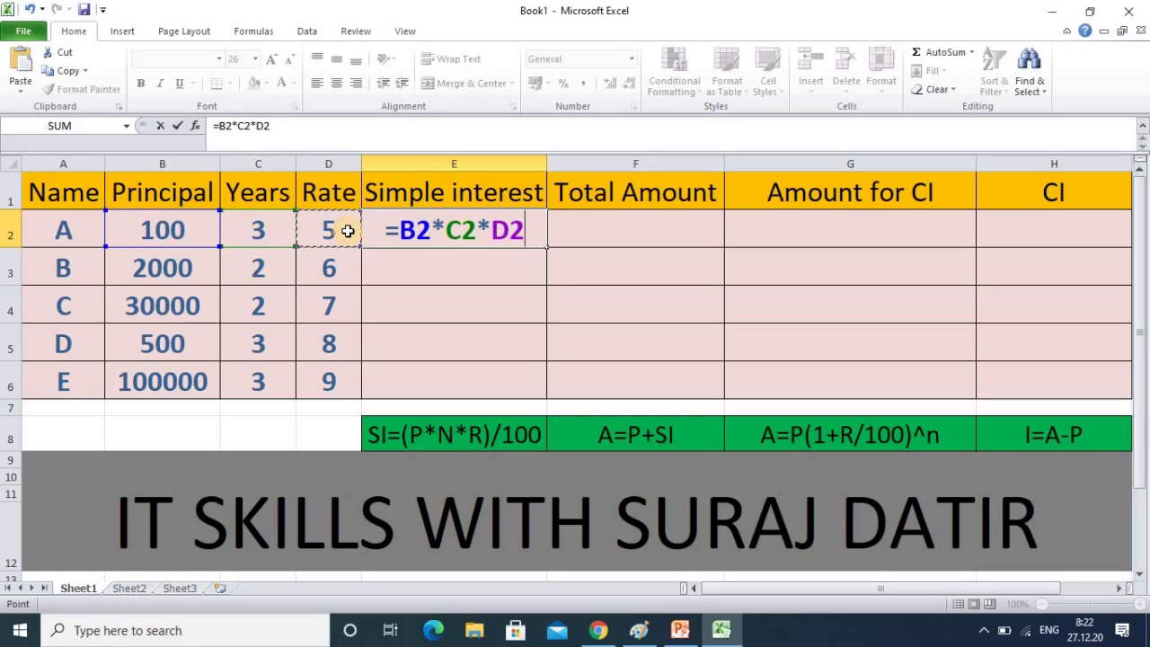
type("/100")
key("Return")
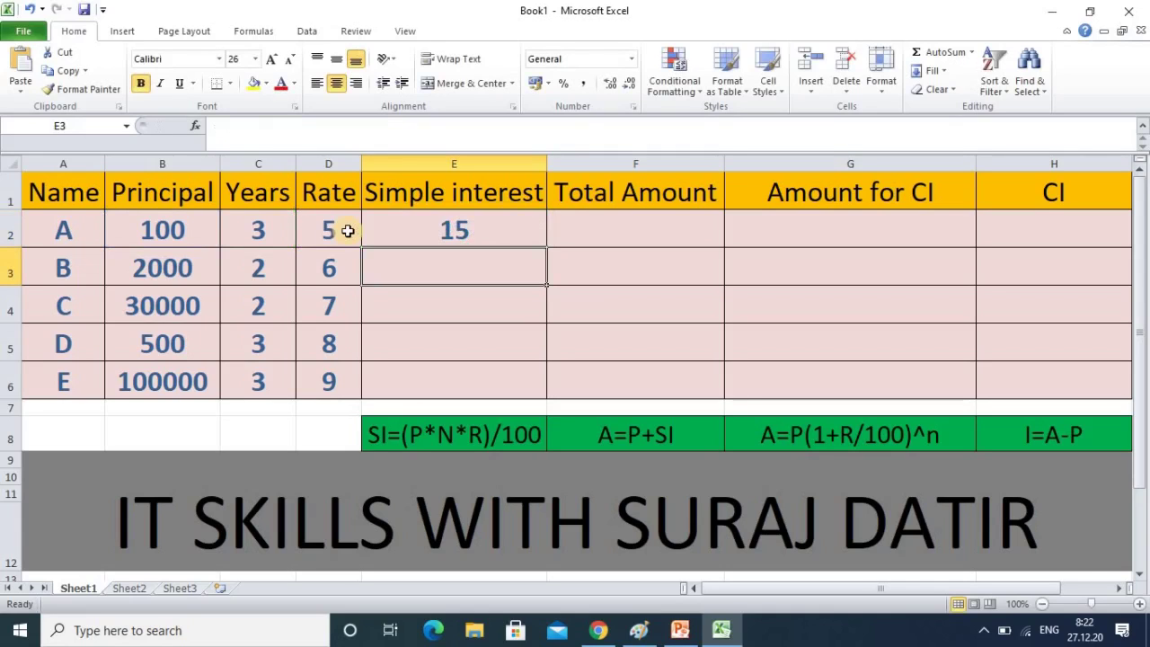
left_click(526, 230)
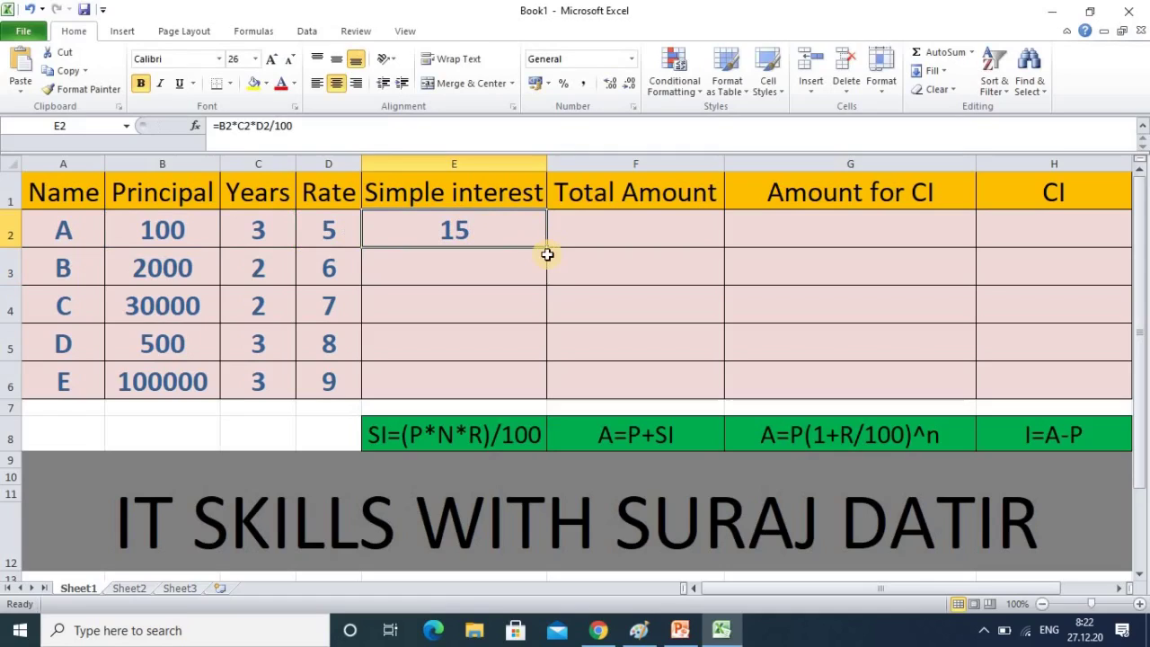
left_click_drag(545, 250, 538, 393)
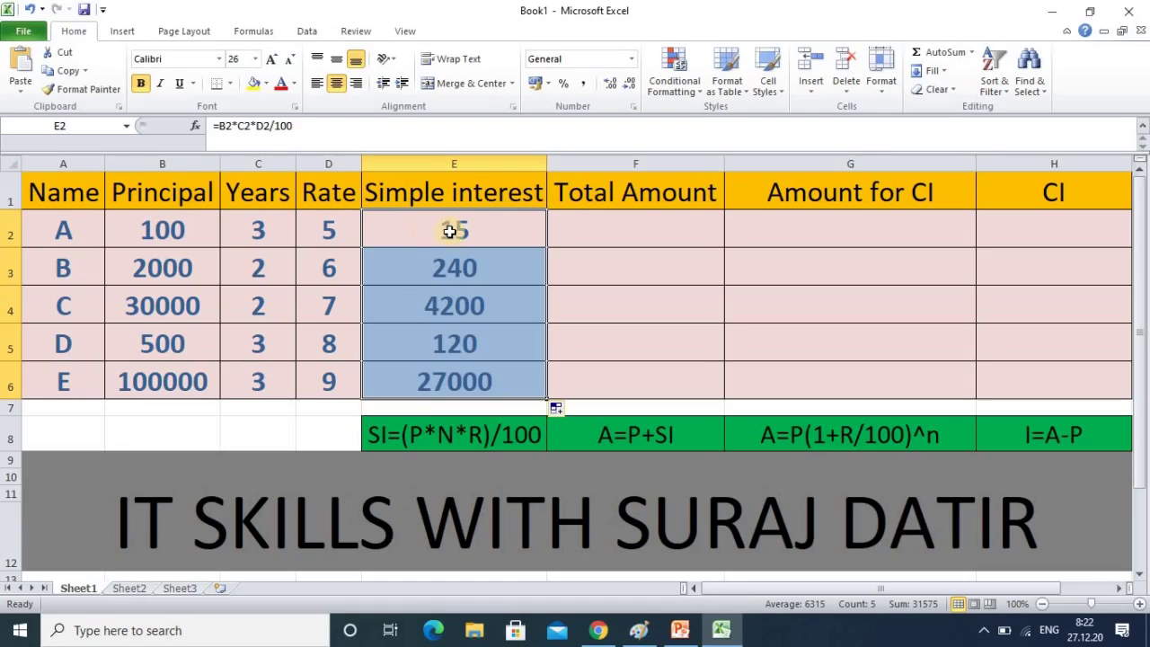
Enter =B2+E2 in F2 and fill it down to F6, giving 115, 2240, 34200, 620, 127000
left_click(487, 229)
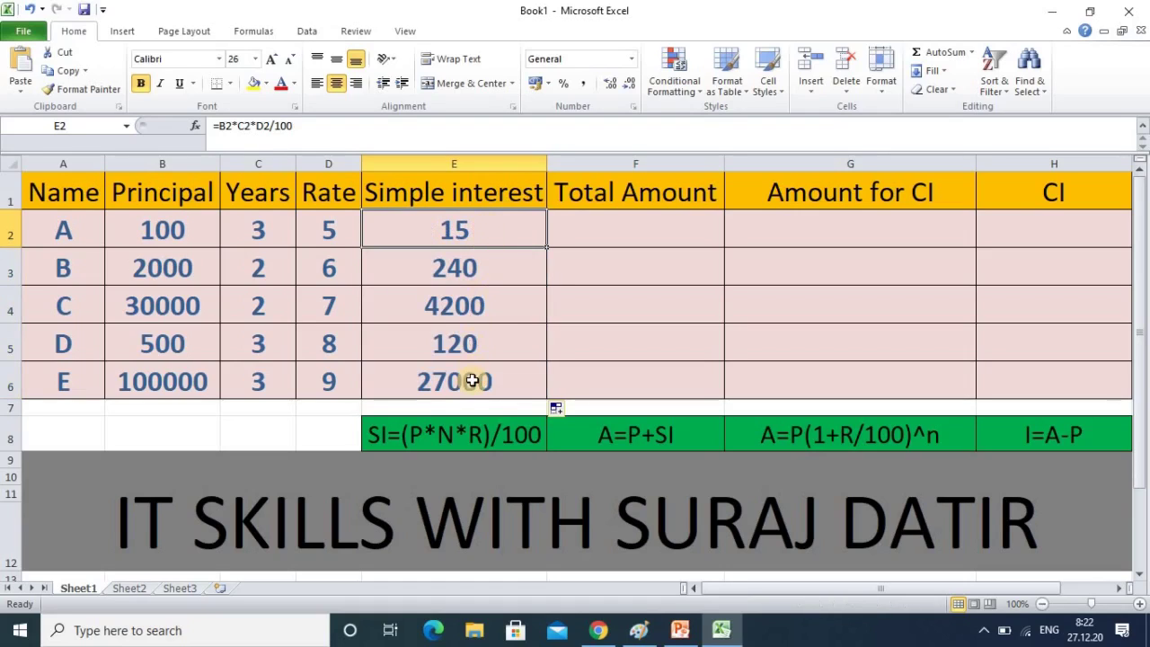
left_click(631, 230)
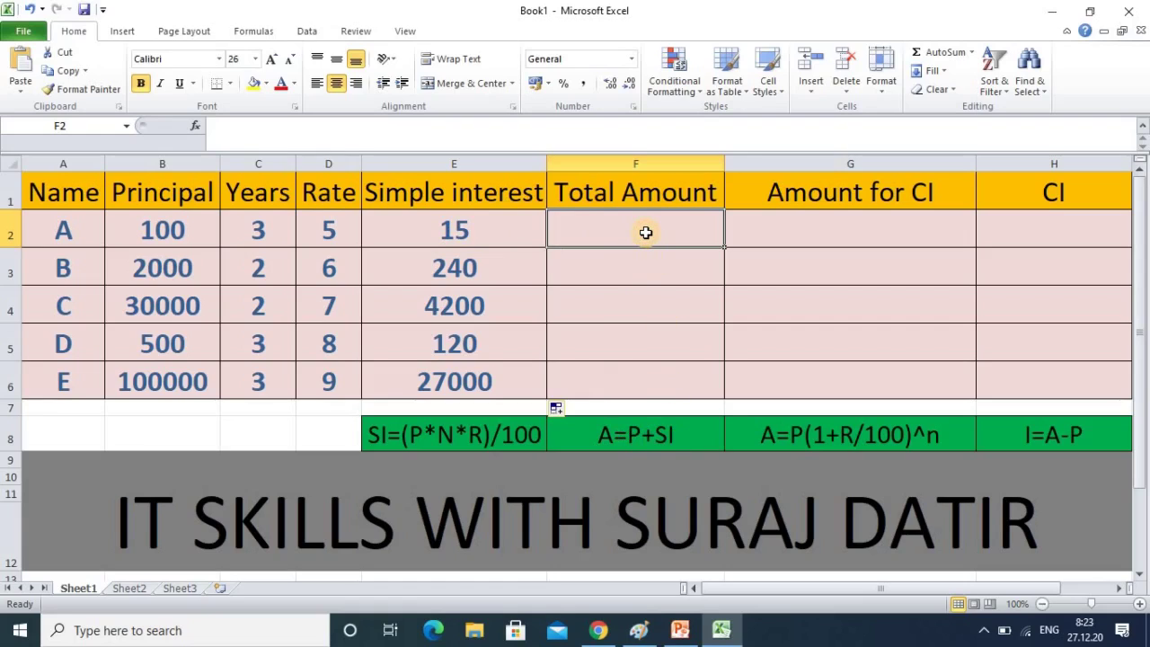
type("=")
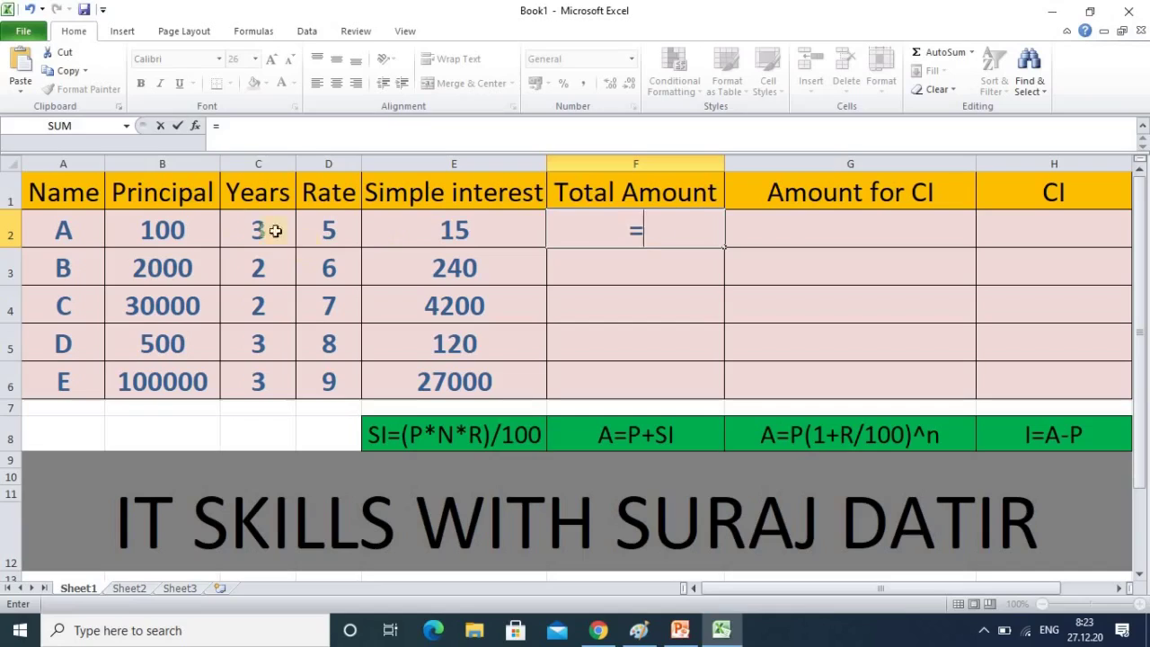
left_click(189, 227)
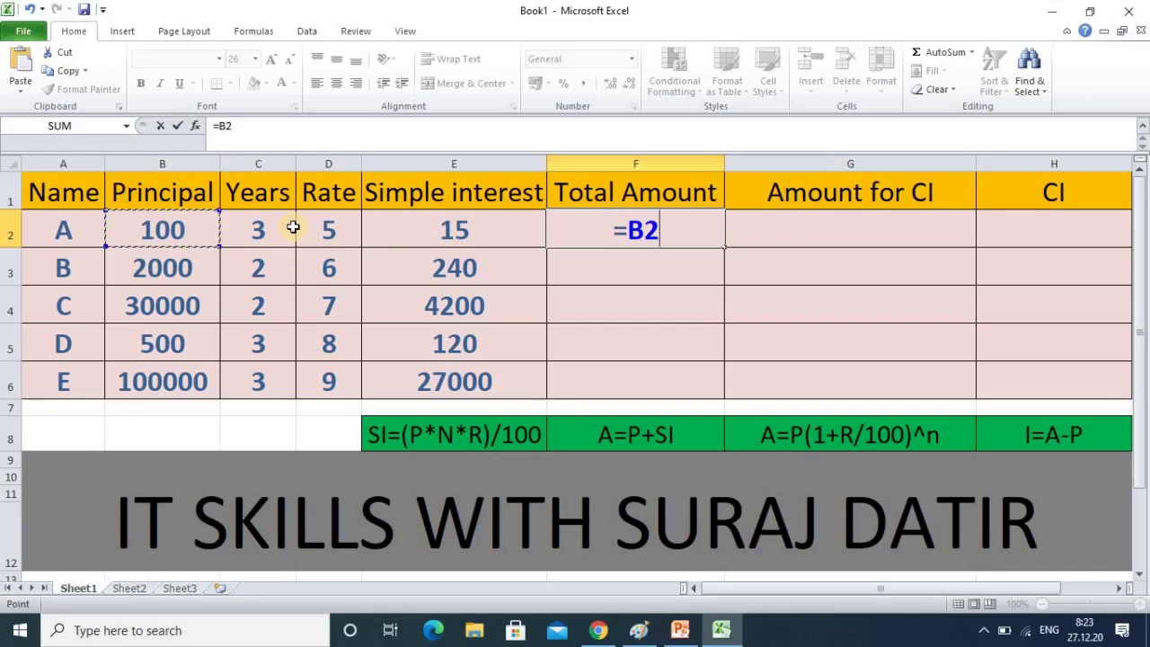
type("+")
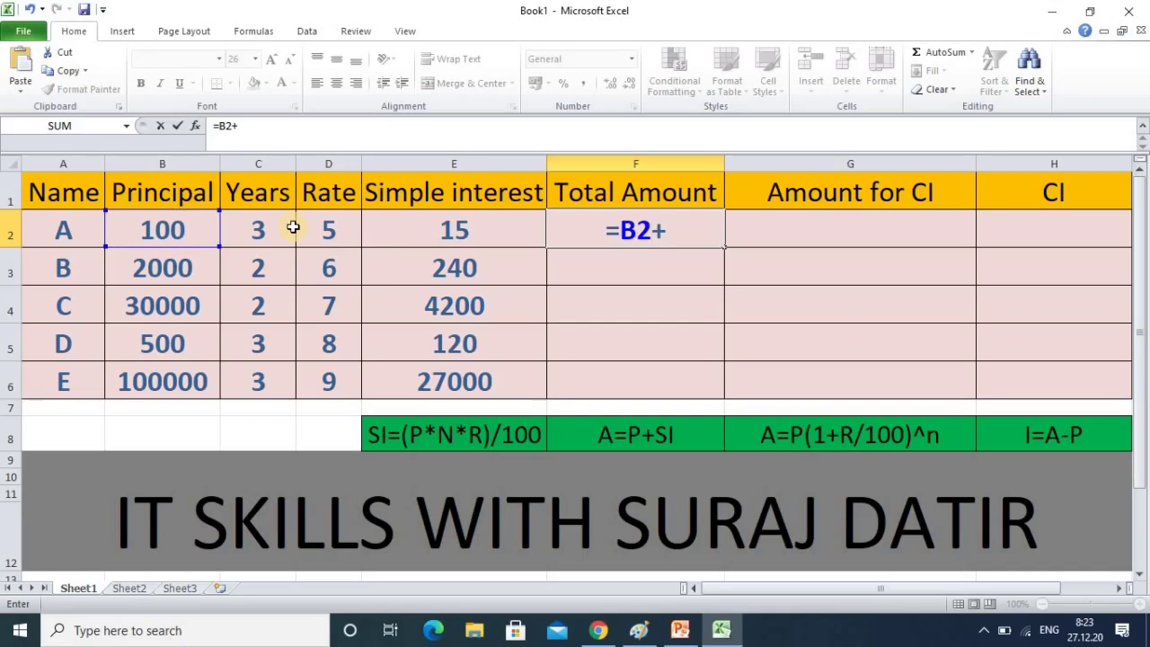
left_click(469, 232)
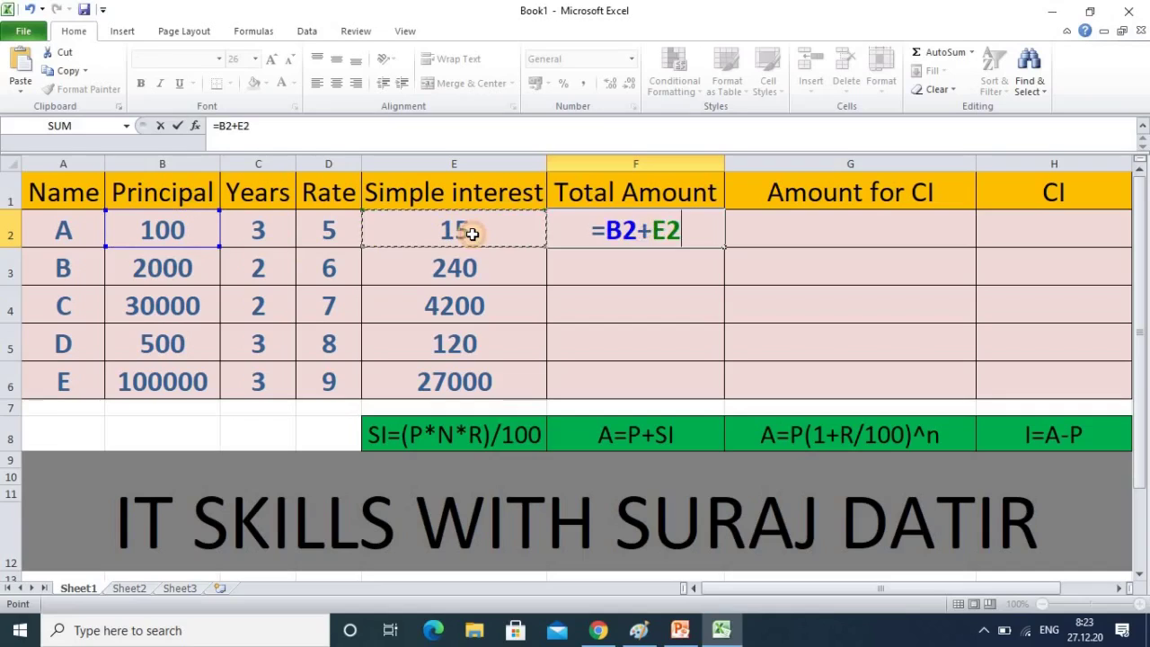
key("Return")
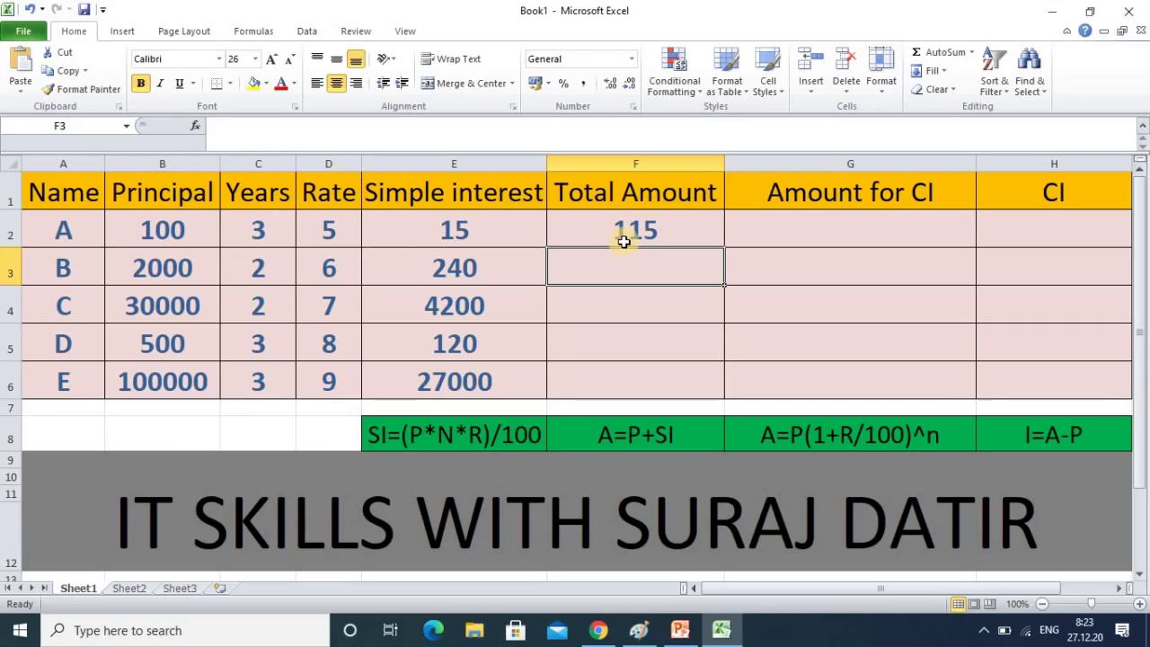
left_click(678, 229)
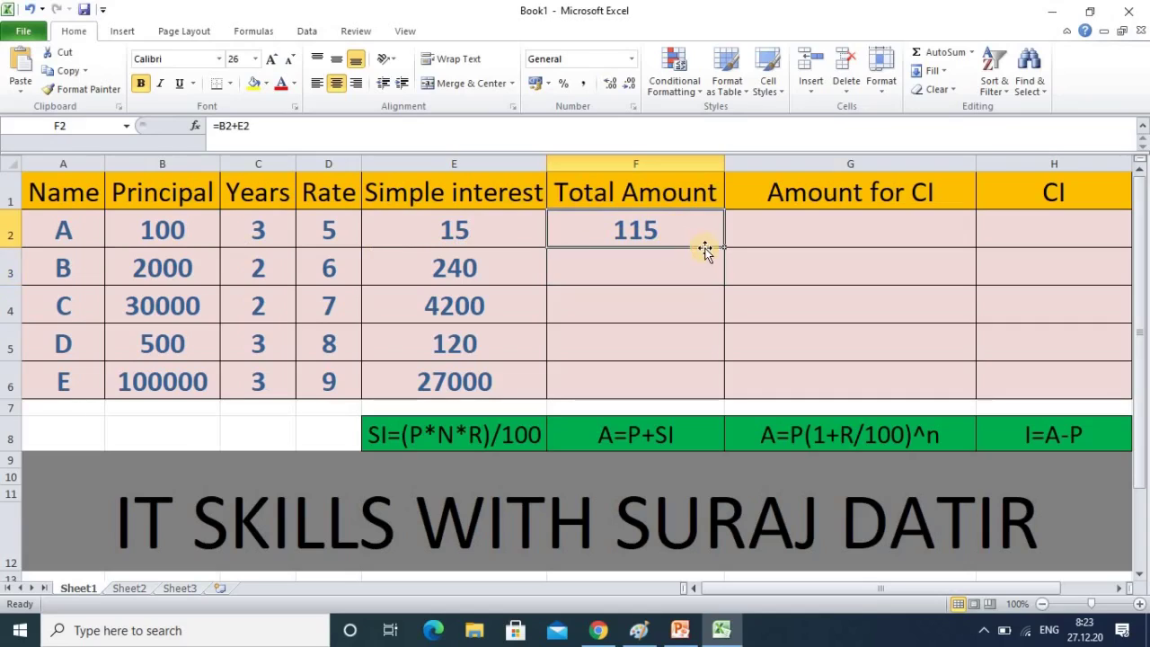
left_click_drag(724, 245, 715, 379)
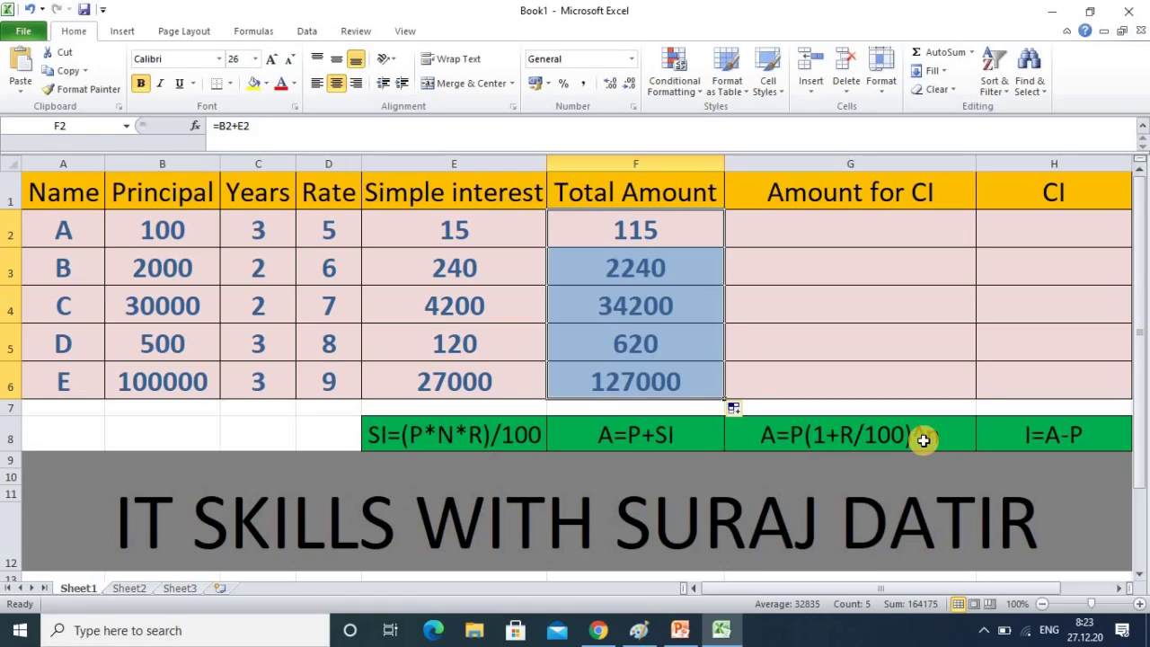
left_click(770, 227)
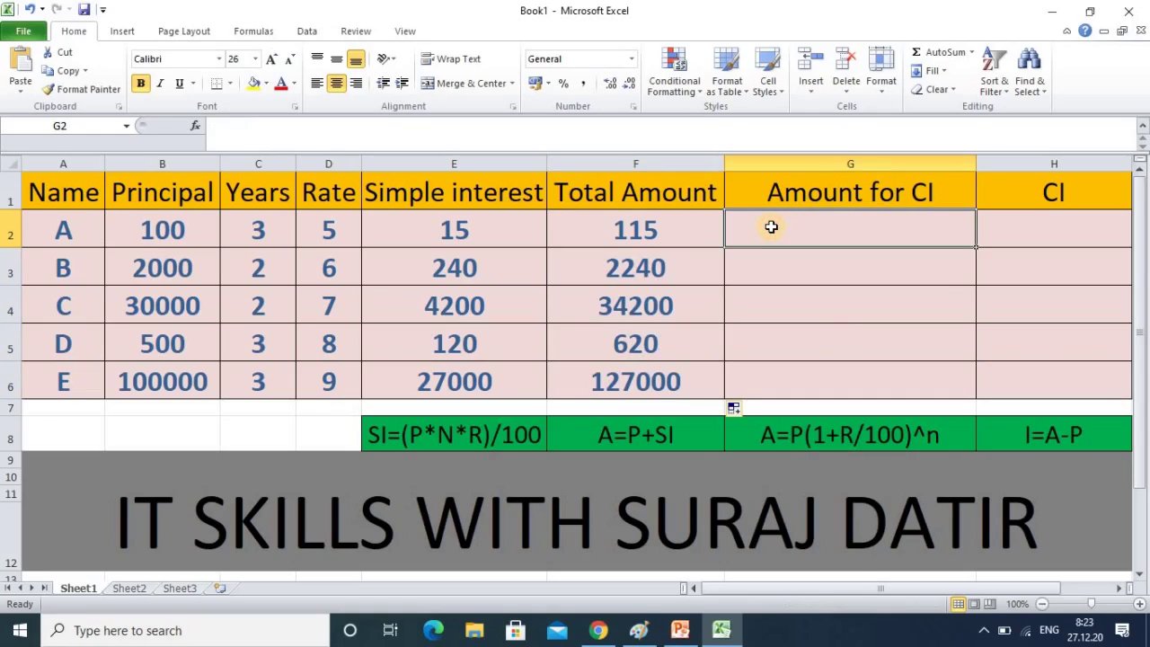
Enter the compound amount formula =B2*(1+D2/100)^C2 in G2, showing 115.7625
type("=")
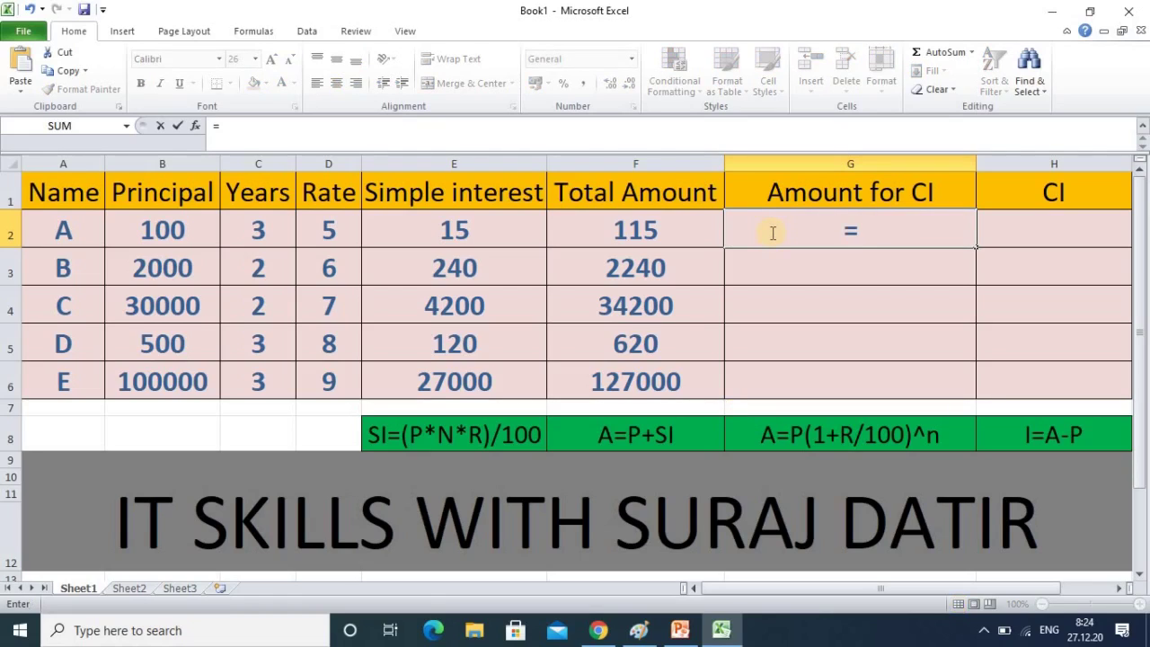
left_click(160, 230)
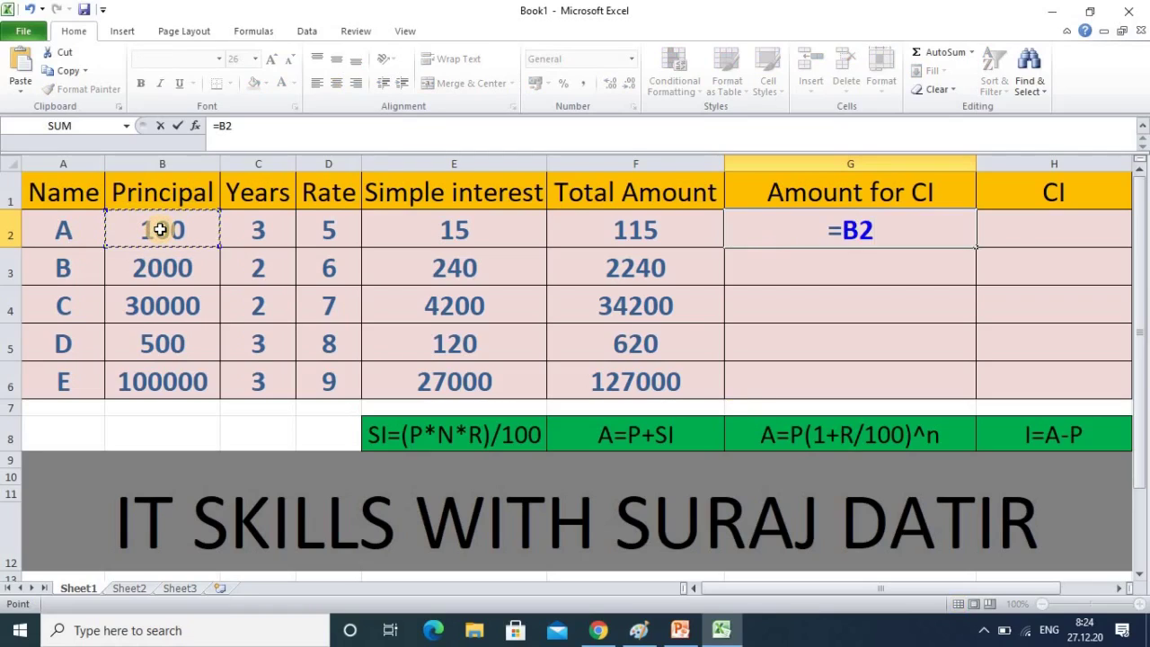
type("*")
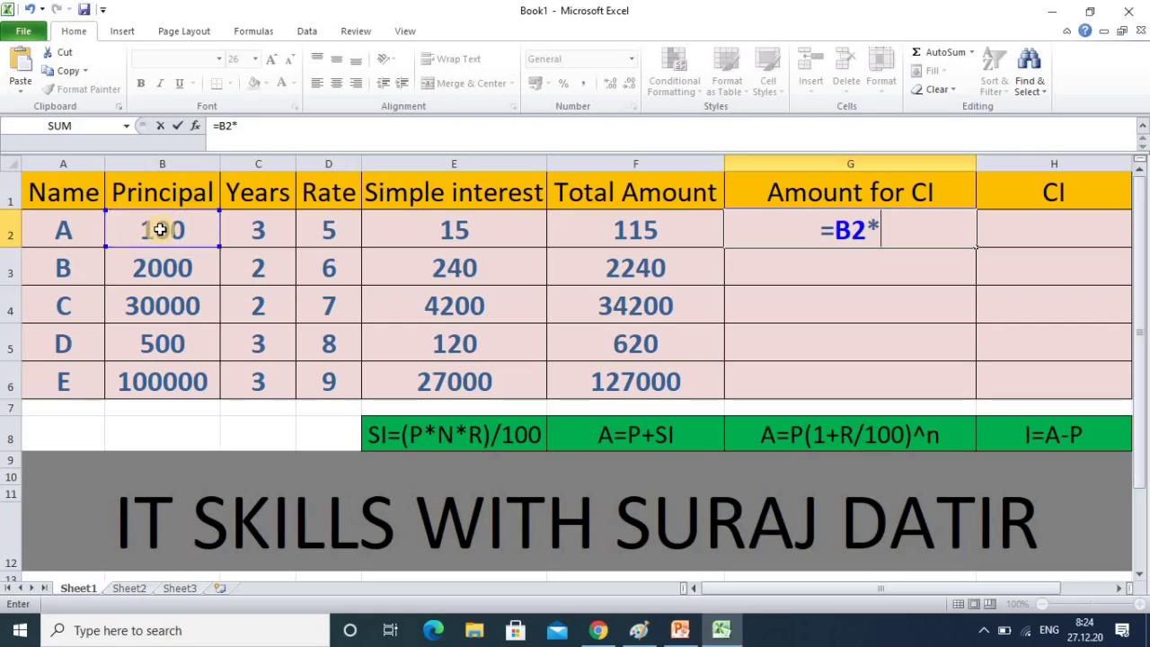
type("(")
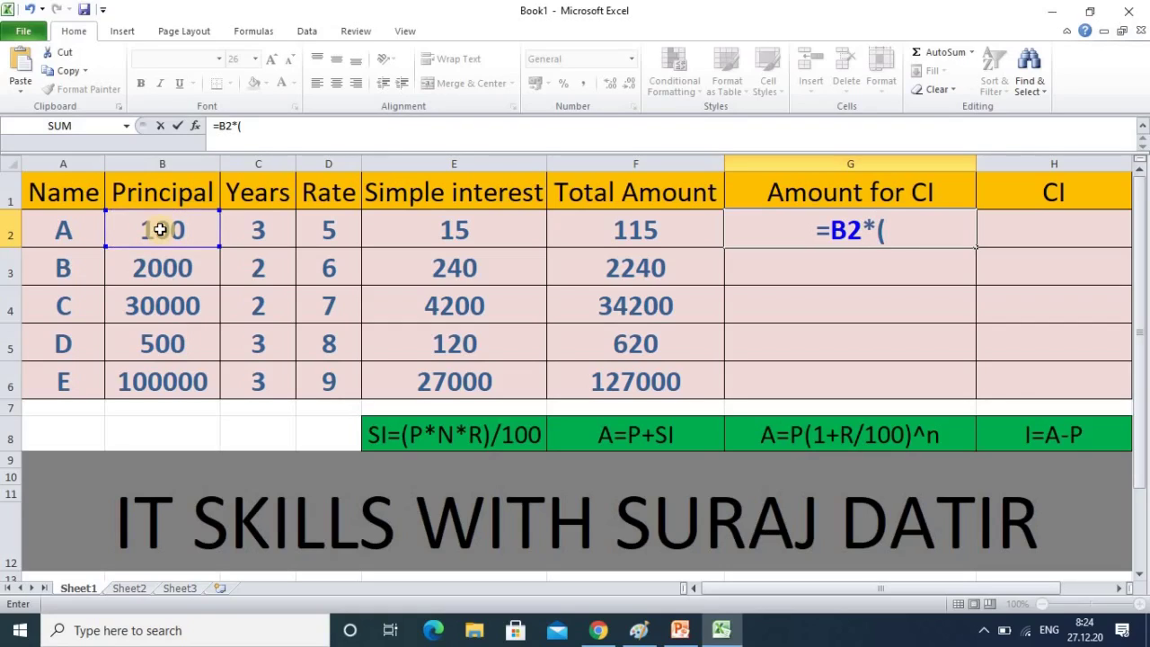
type("1+")
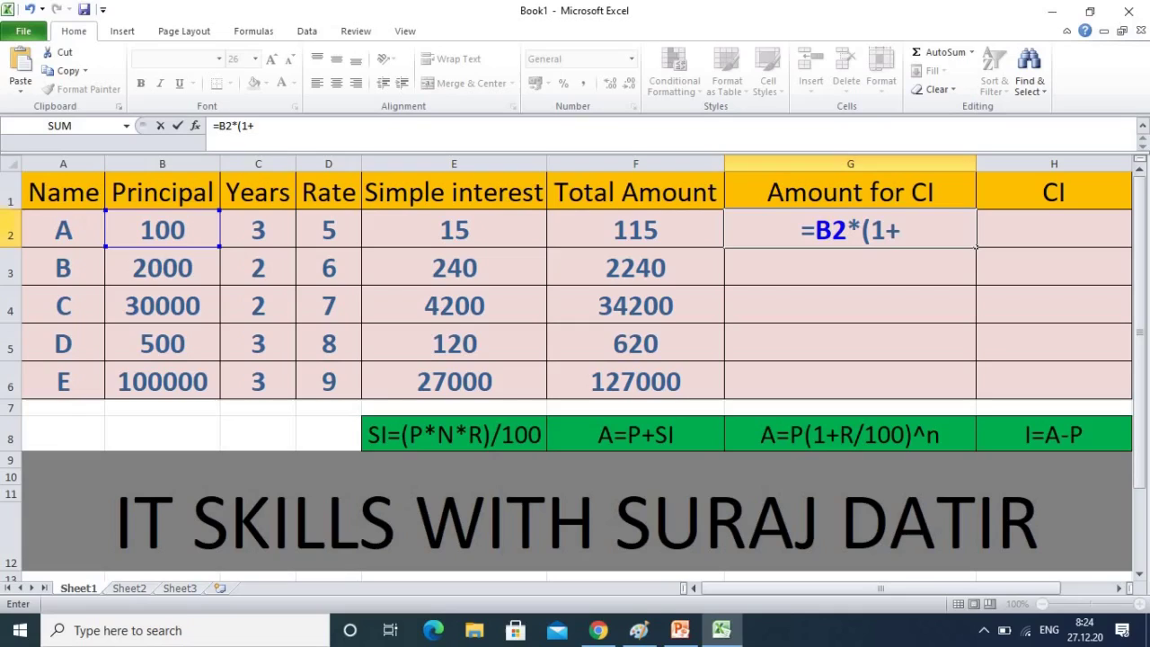
left_click(324, 233)
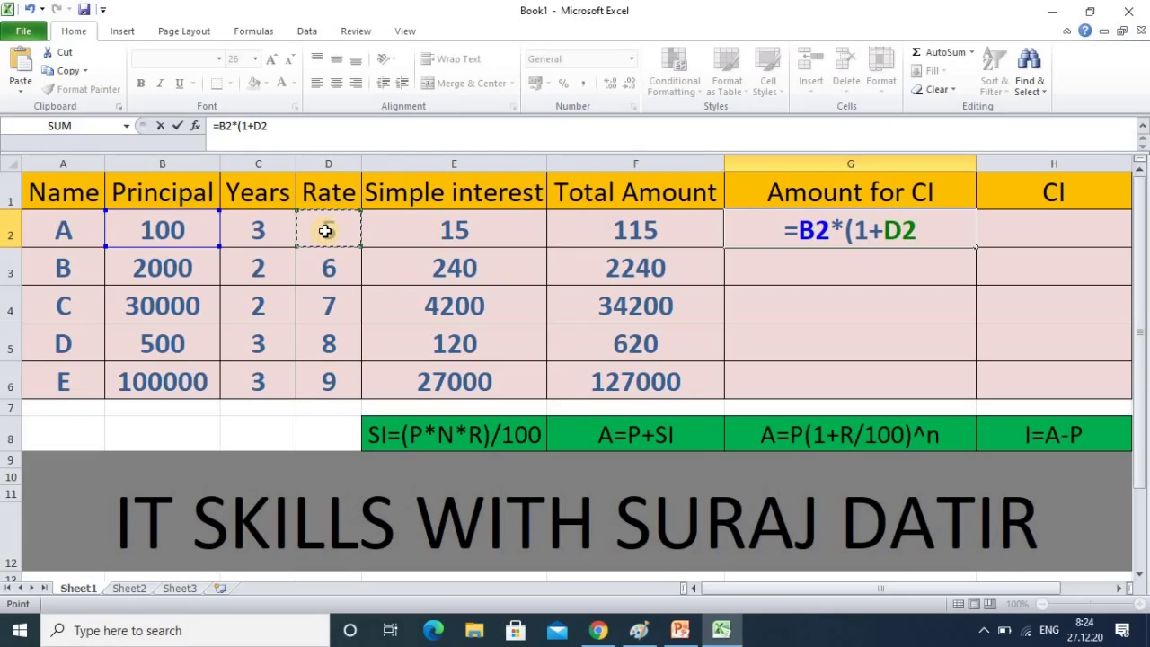
type("/10")
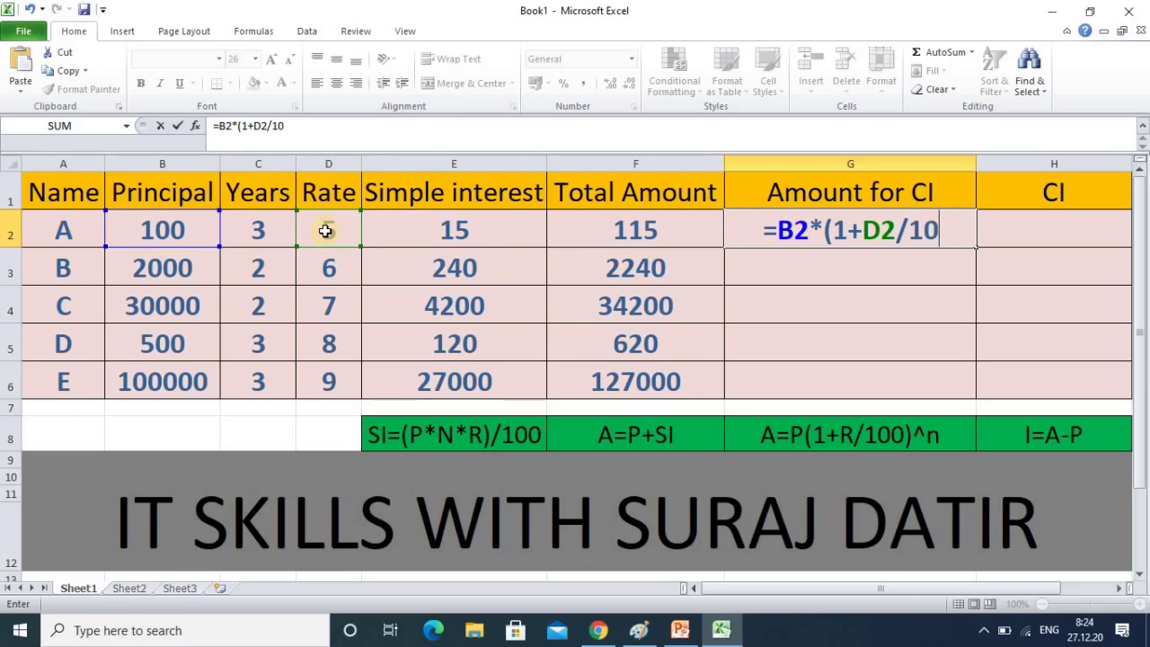
type("0)")
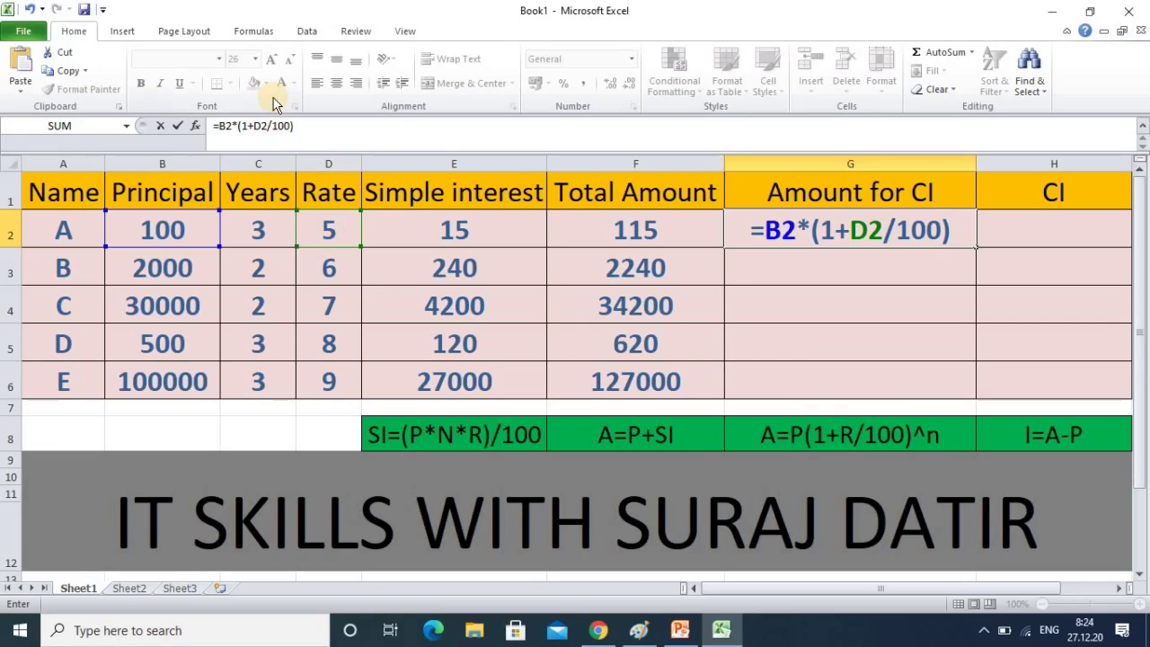
type("^")
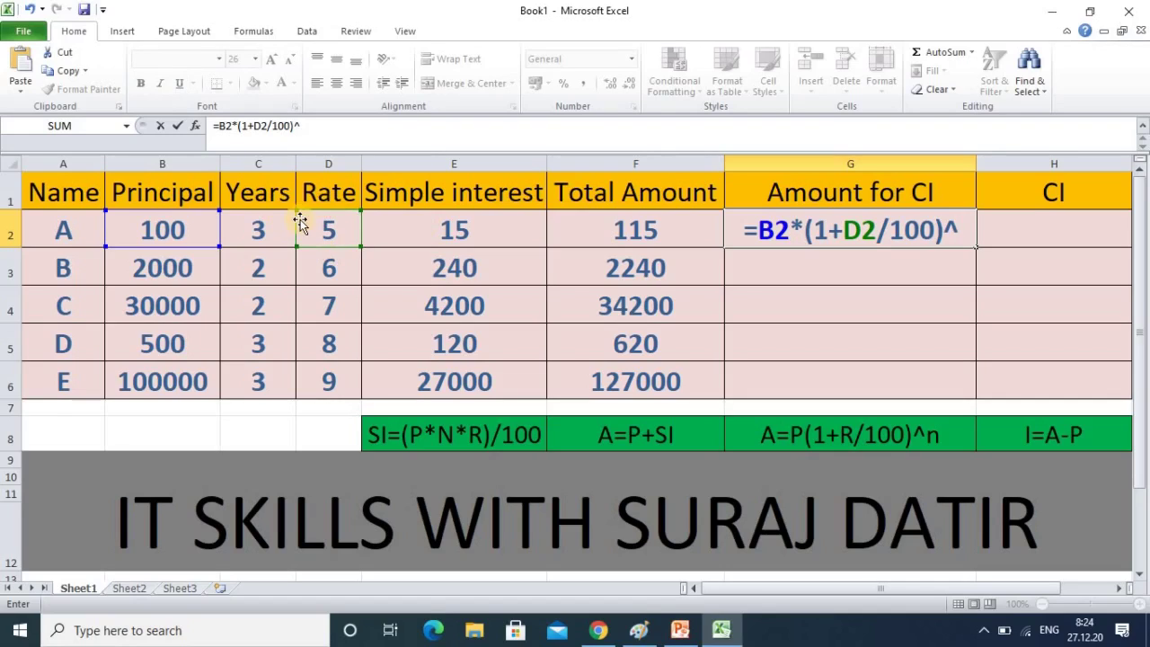
left_click(254, 228)
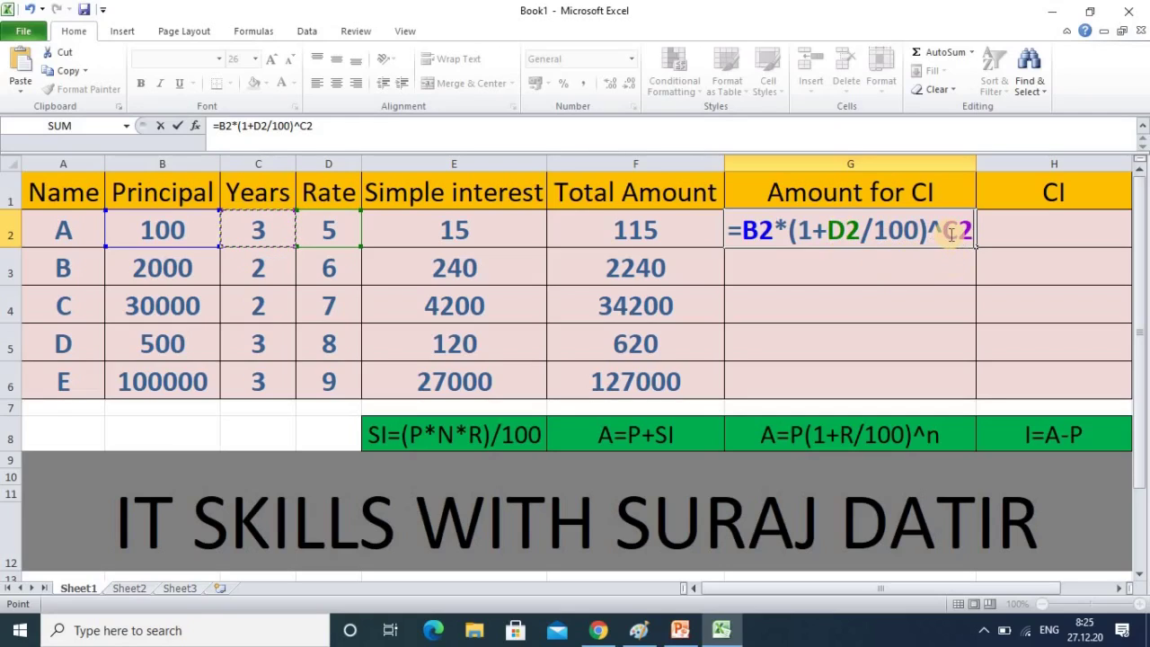
key("Return")
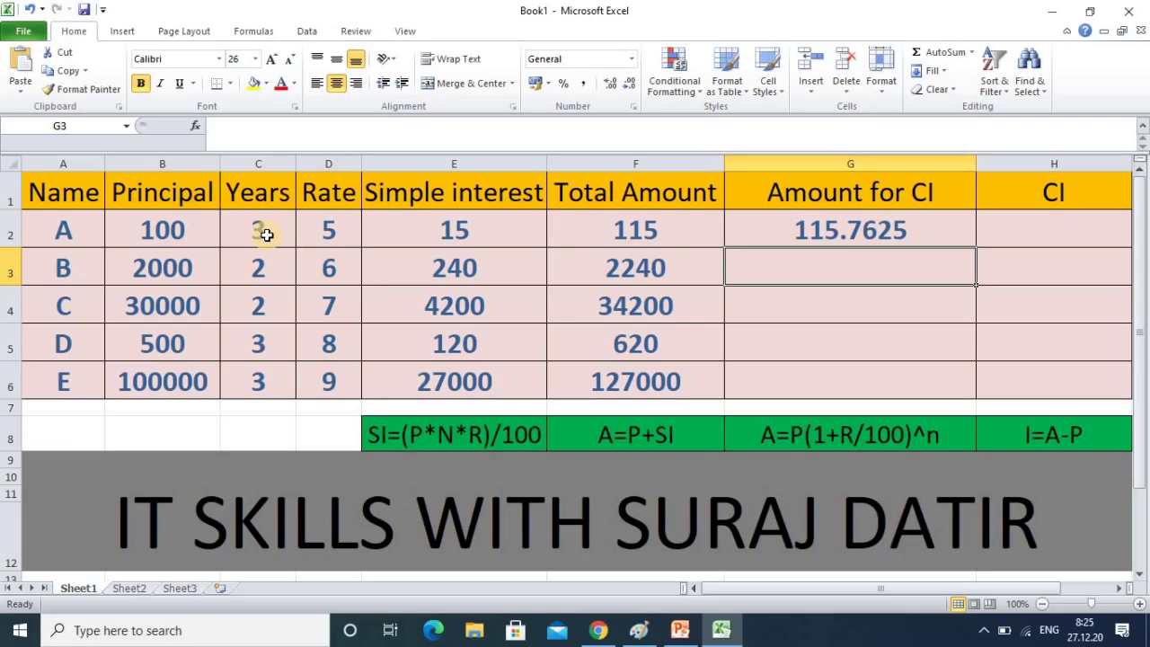
Copy G2's compound amount formula down to G6, giving 2247.2, 34347, 629.856 and 129502.9
left_click(931, 226)
left_click_drag(973, 249, 961, 397)
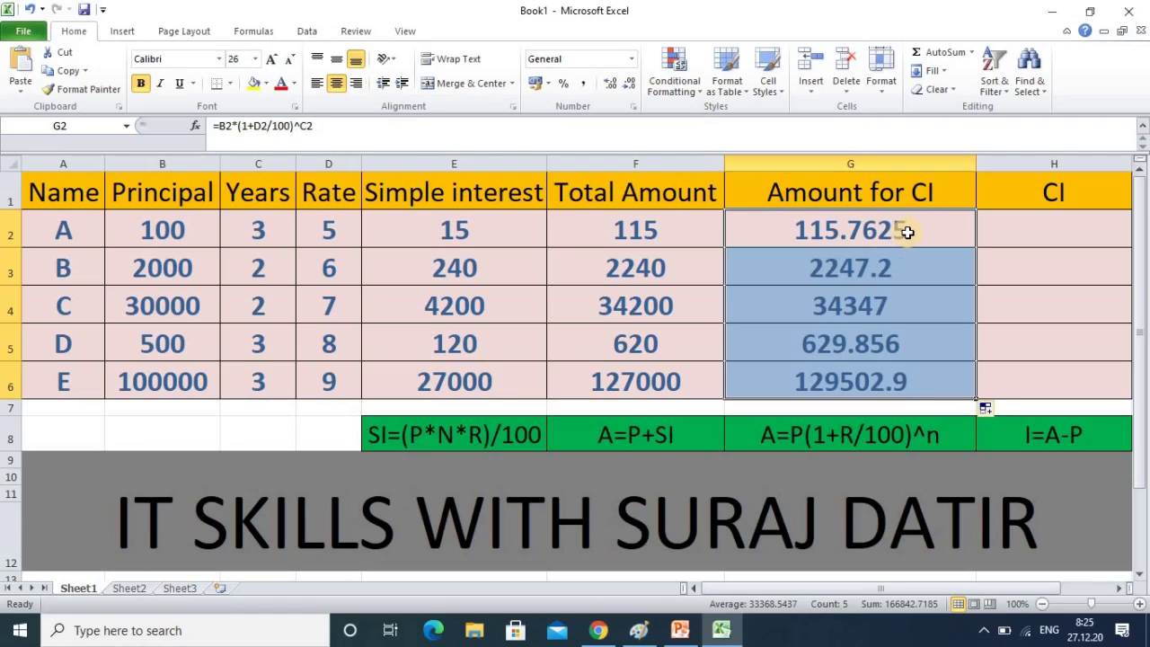
left_click(1053, 227)
left_click(847, 226)
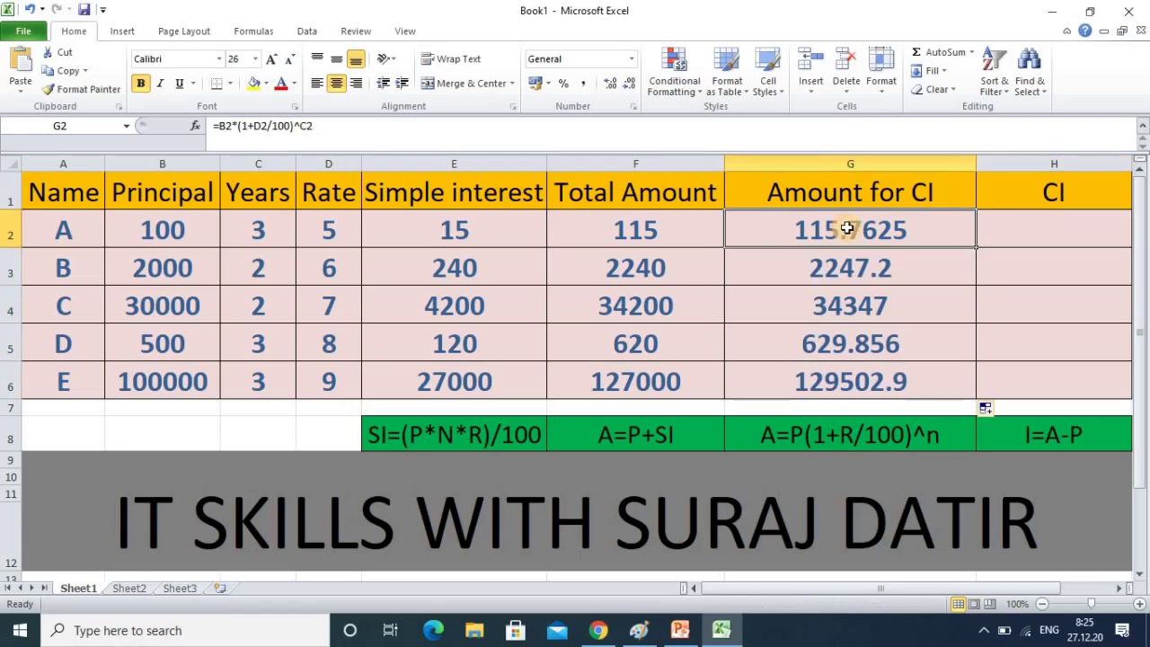
Enter =G2-B2 in H2 and fill it down to H6, giving 15.7625 through 29502.9
left_click(1035, 233)
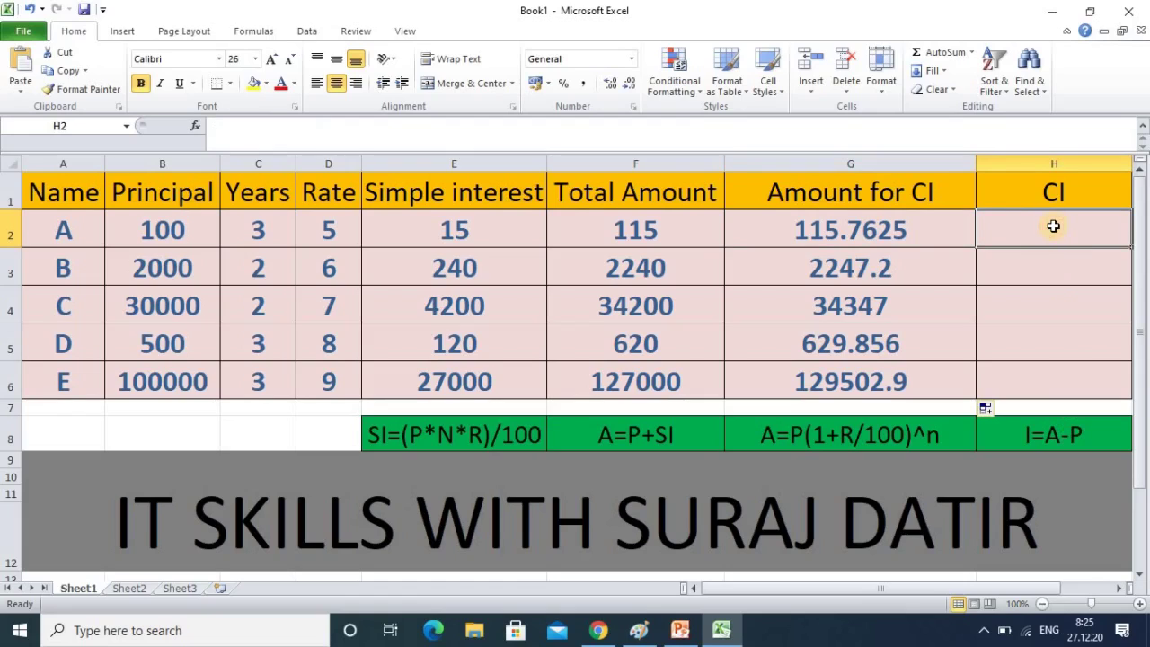
type("=")
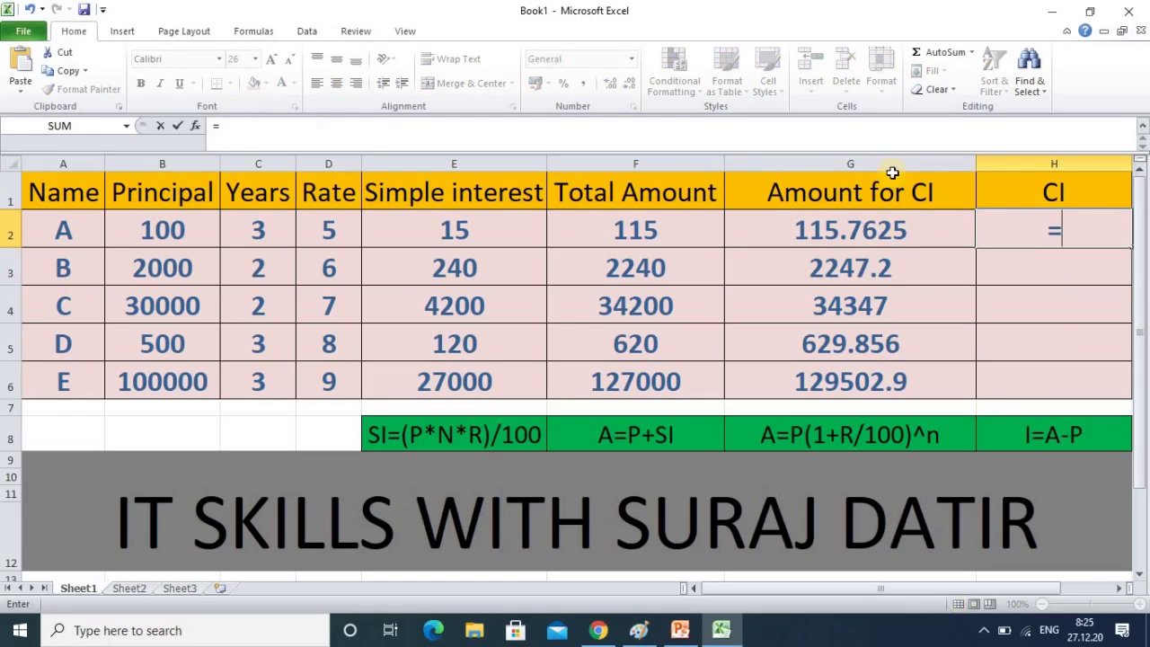
left_click(869, 235)
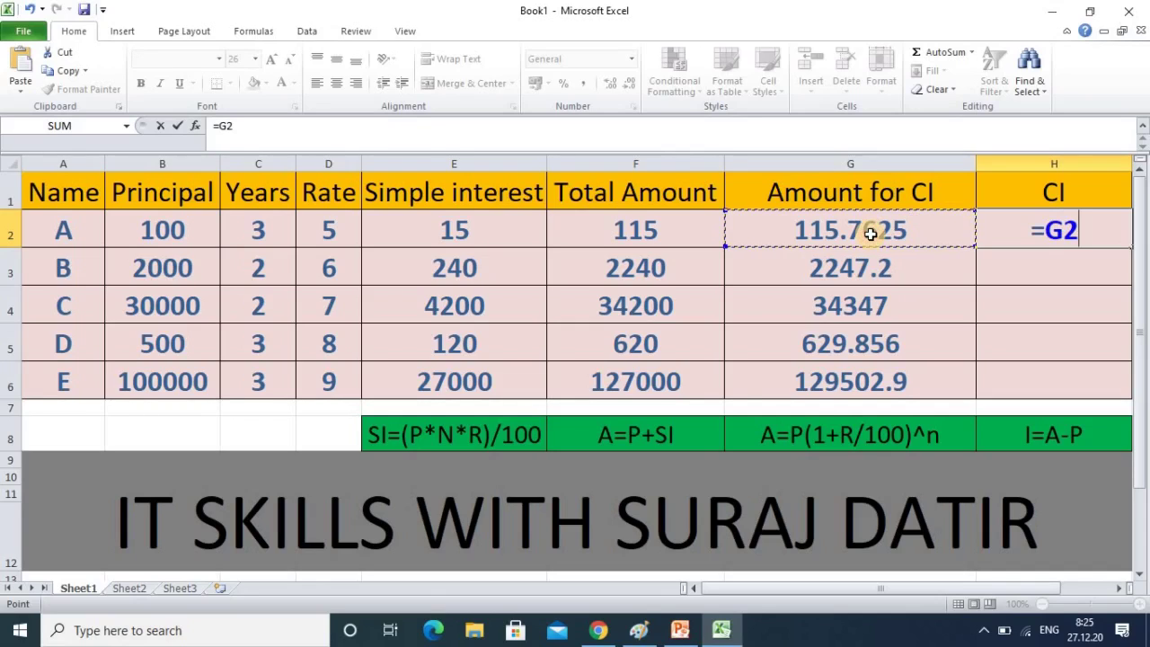
type("-")
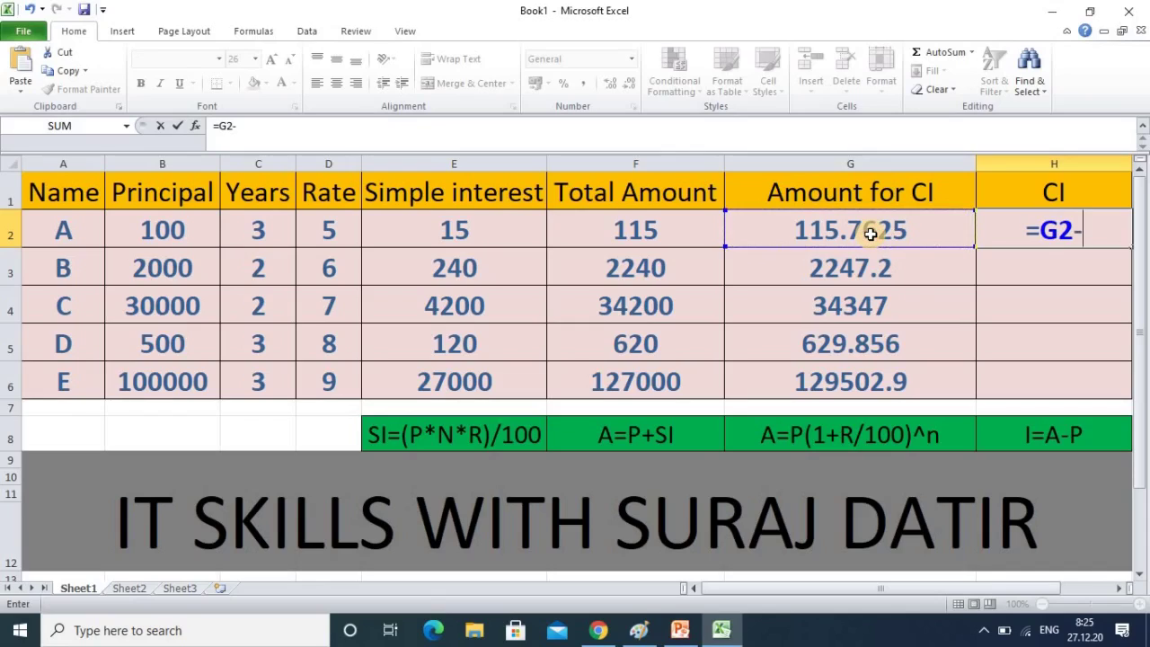
left_click(164, 229)
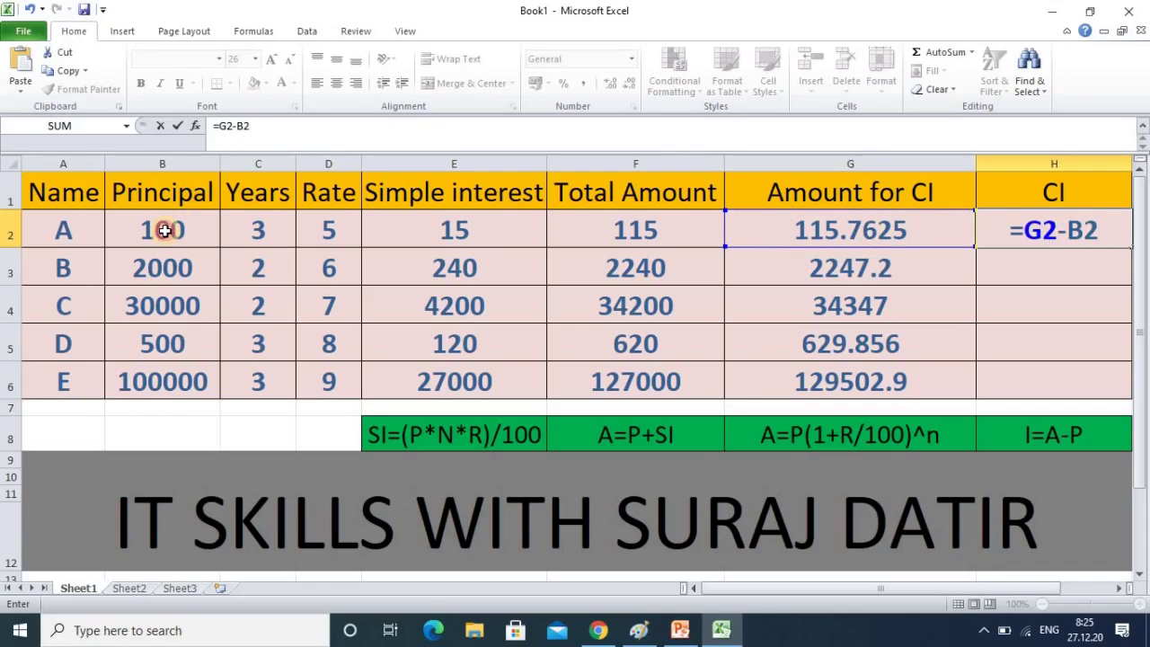
key("Return")
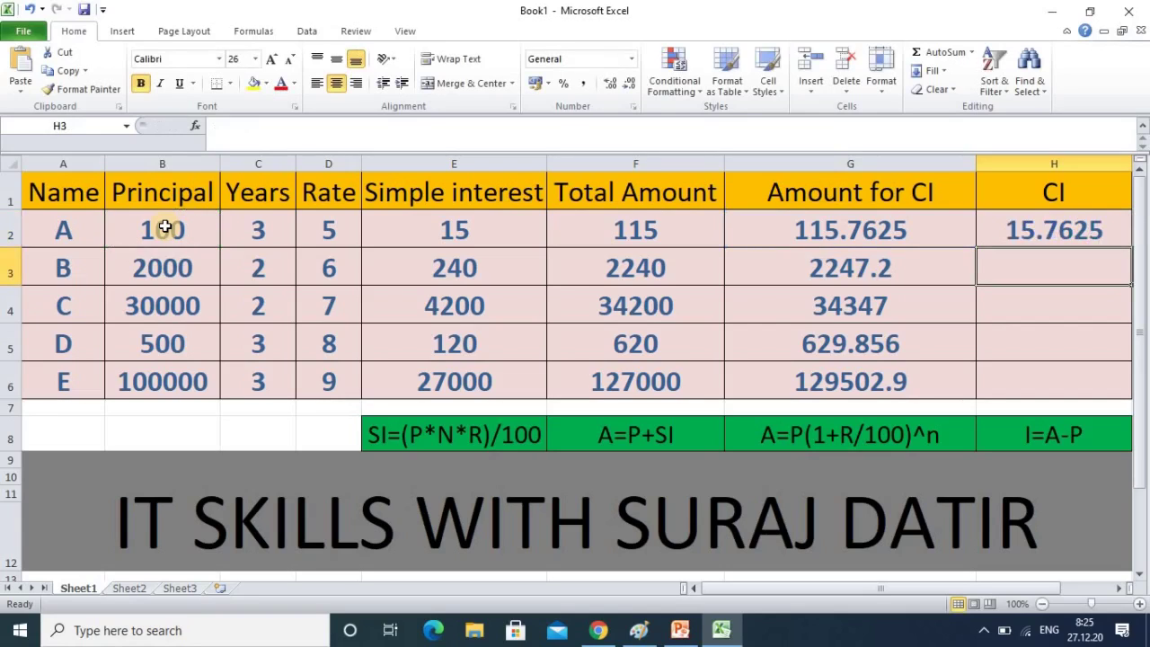
left_click(1042, 227)
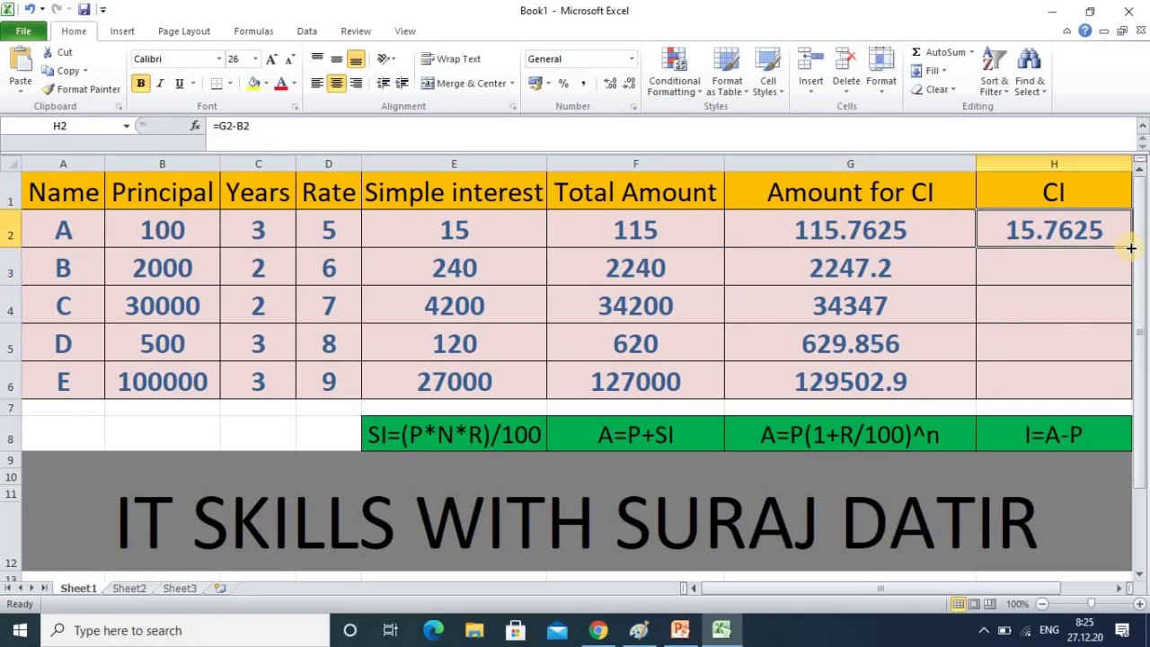
left_click_drag(1131, 250, 1122, 392)
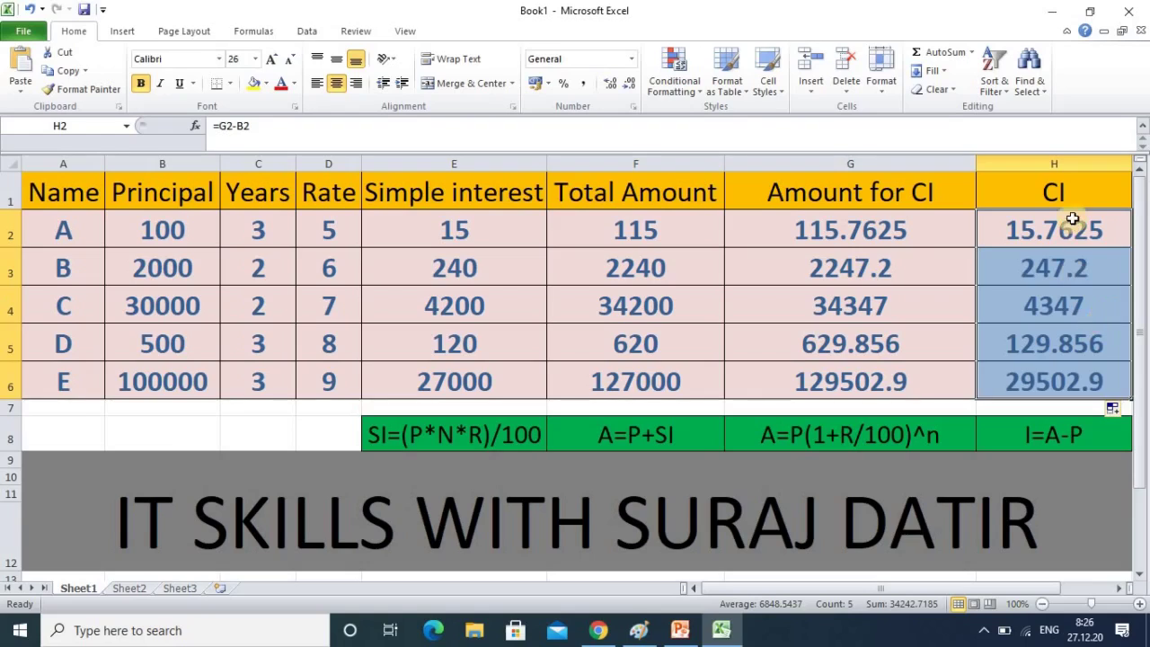
left_click(1071, 226)
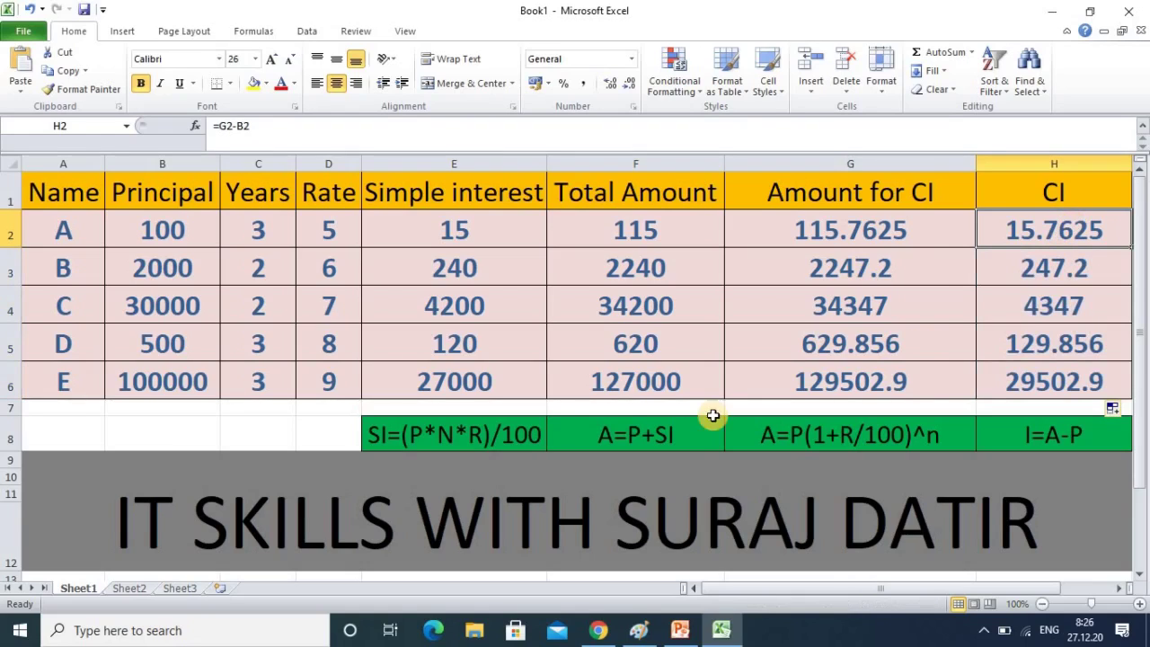